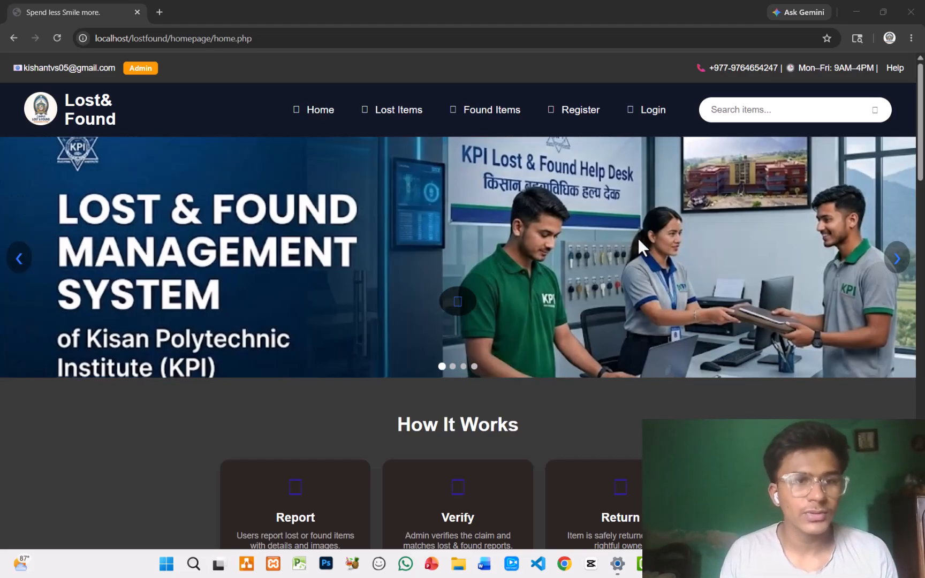
- Look through the home page from the banner to the footer and highlight the contact e-mail in the header
scroll(639, 238, "down", 15)
scroll(638, 238, "down", 8)
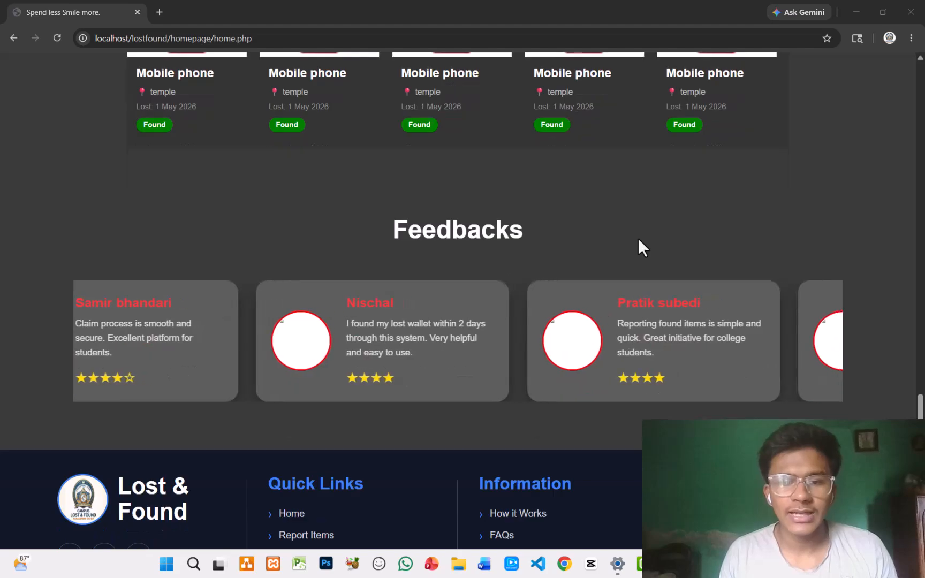
scroll(638, 238, "up", 20)
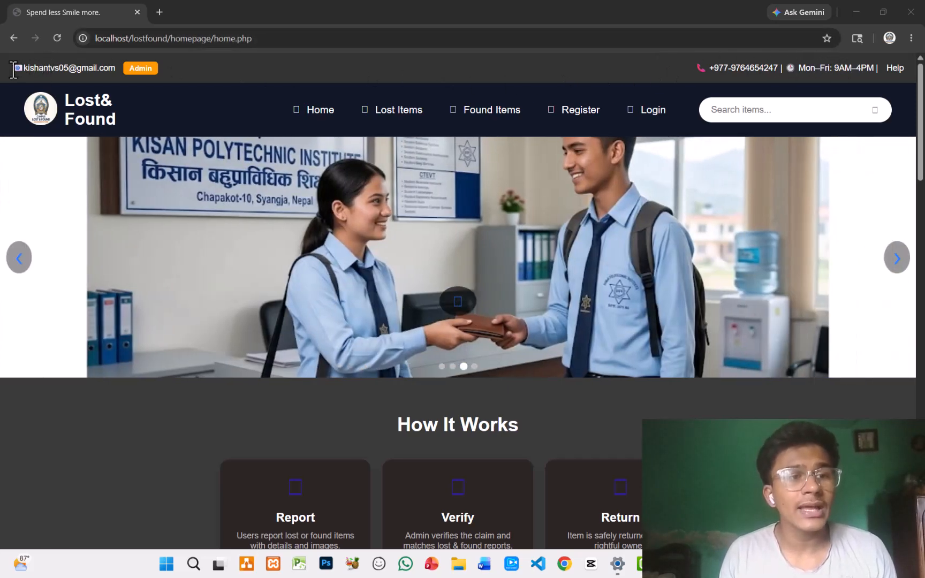
left_click_drag(23, 69, 113, 69)
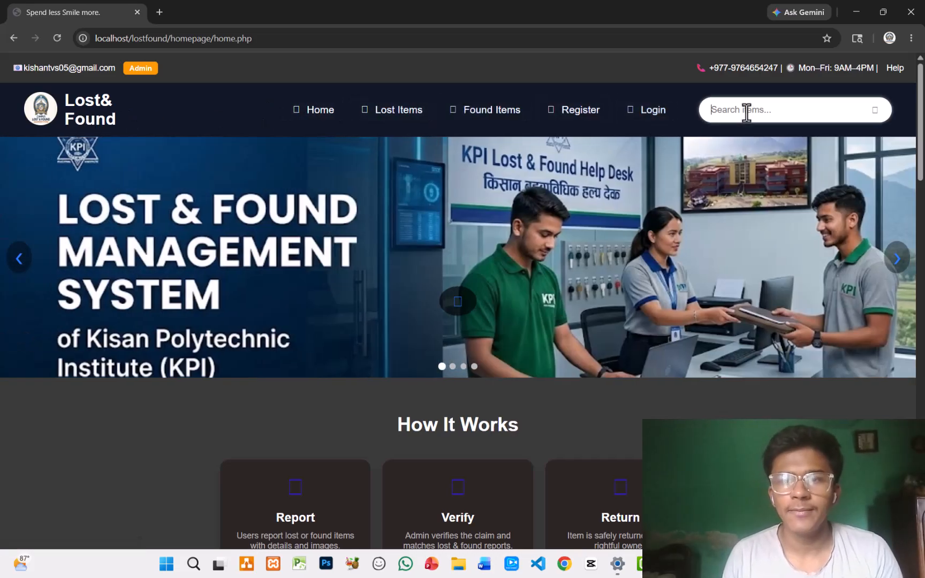
- Search the site's items for "n" to view the suggestions, and close the suggestion list
type("n")
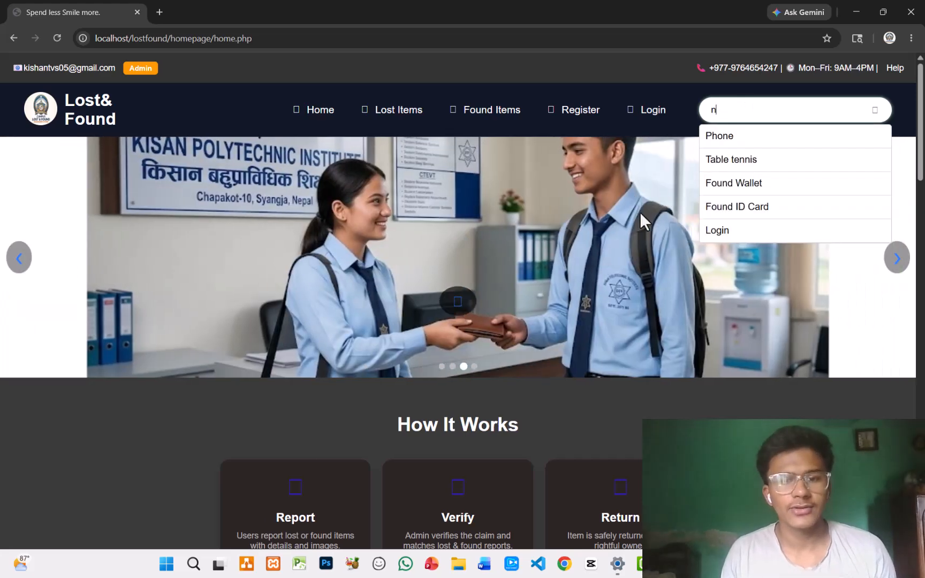
scroll(494, 335, "down", 5)
scroll(495, 332, "up", 5)
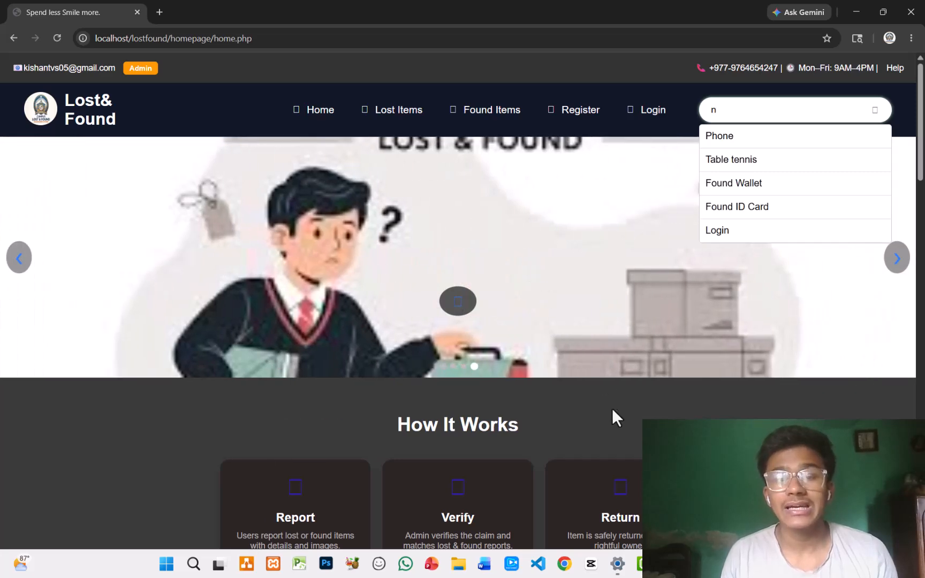
left_click(611, 407)
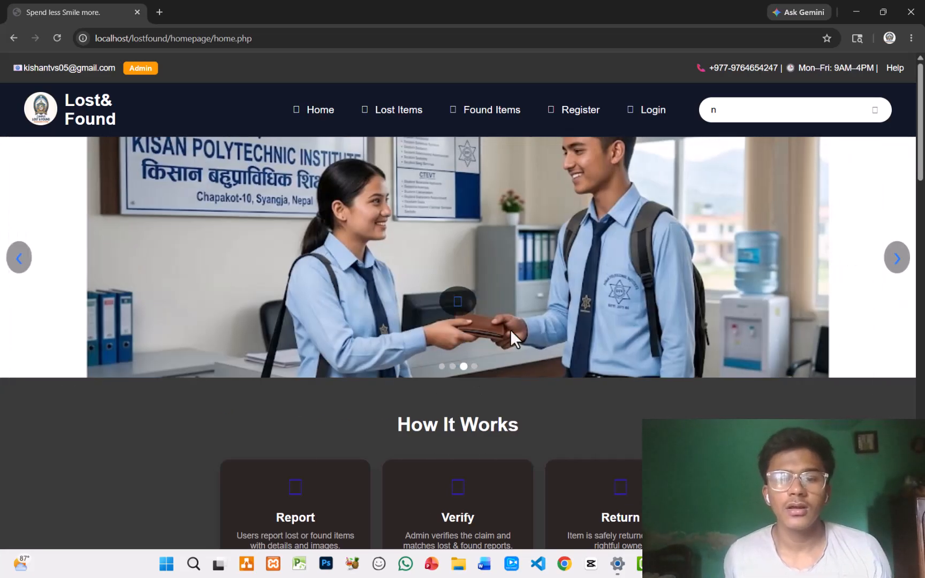
- Examine the How It Works, Lost Items, Found items and Feedbacks sections, and highlight the Quick Links heading in the footer
scroll(616, 471, "down", 5)
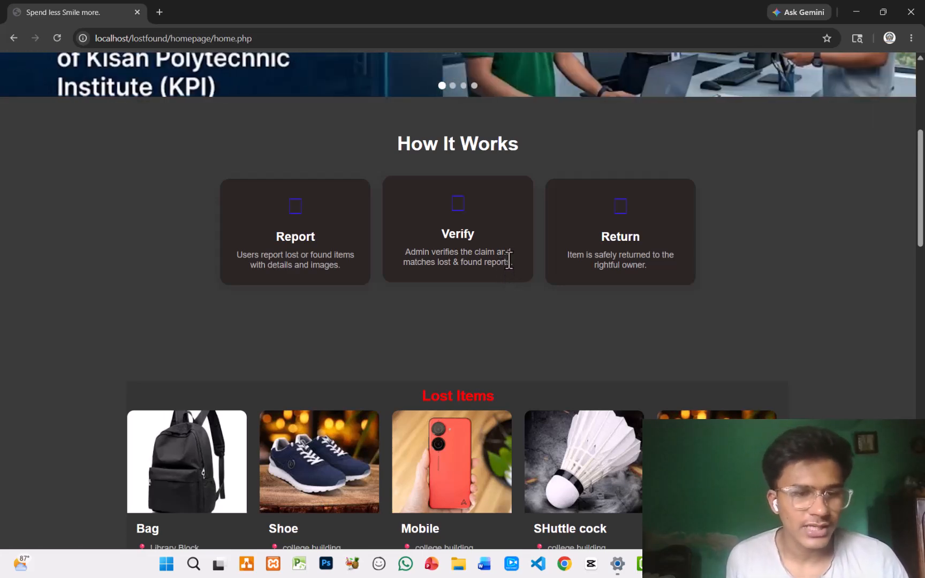
scroll(509, 261, "down", 5)
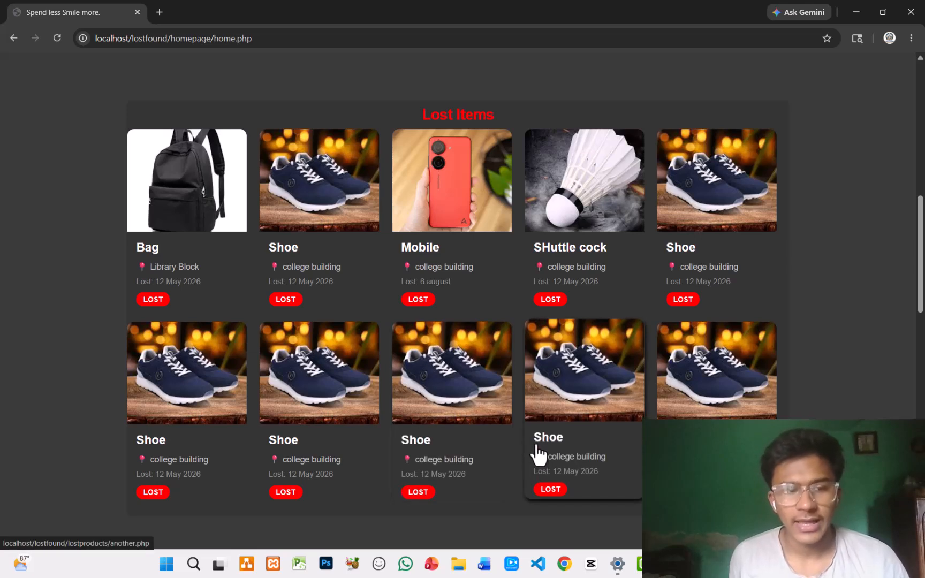
scroll(538, 455, "down", 5)
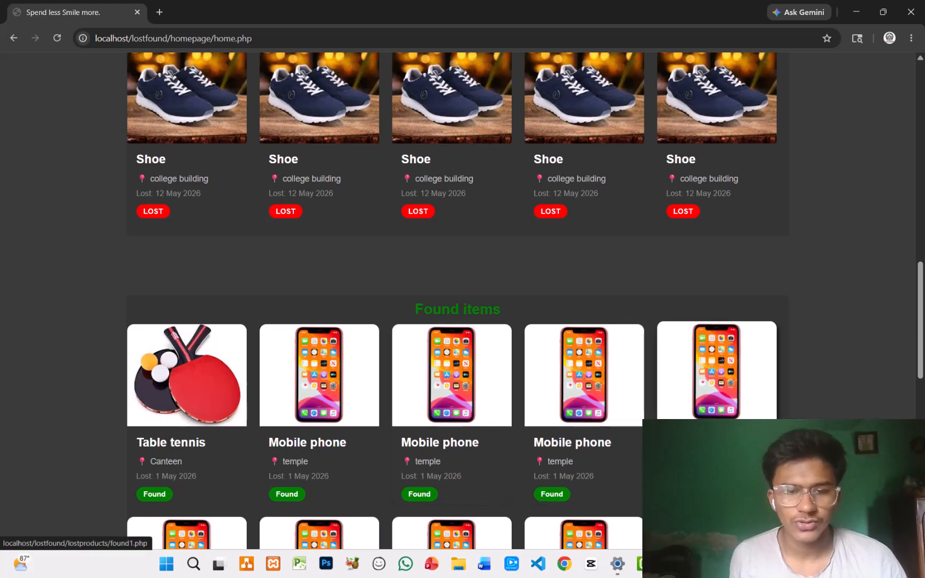
scroll(589, 375, "down", 10)
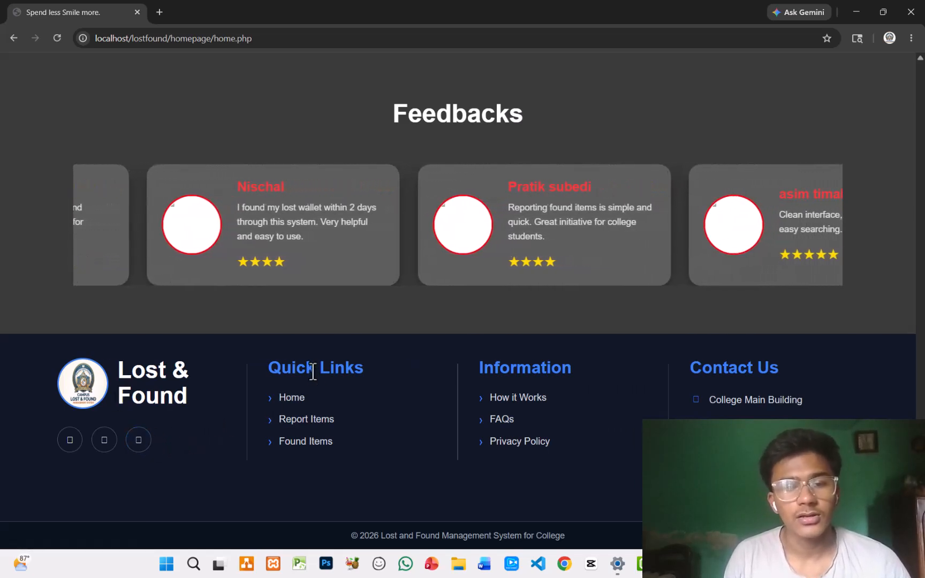
left_click_drag(360, 369, 264, 364)
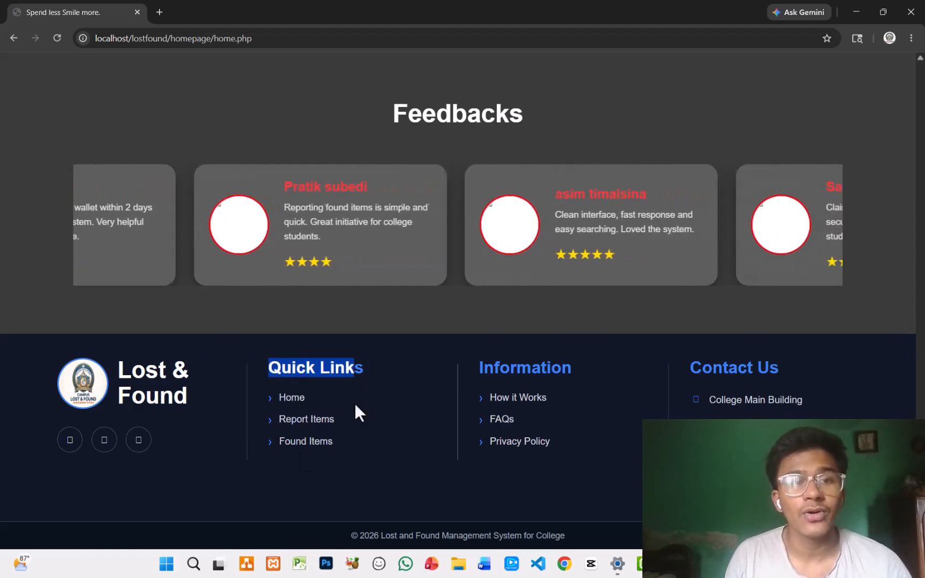
- Review the home page again from its header to the footer, and highlight the copyright line
scroll(377, 382, "up", 20)
scroll(378, 383, "up", 5)
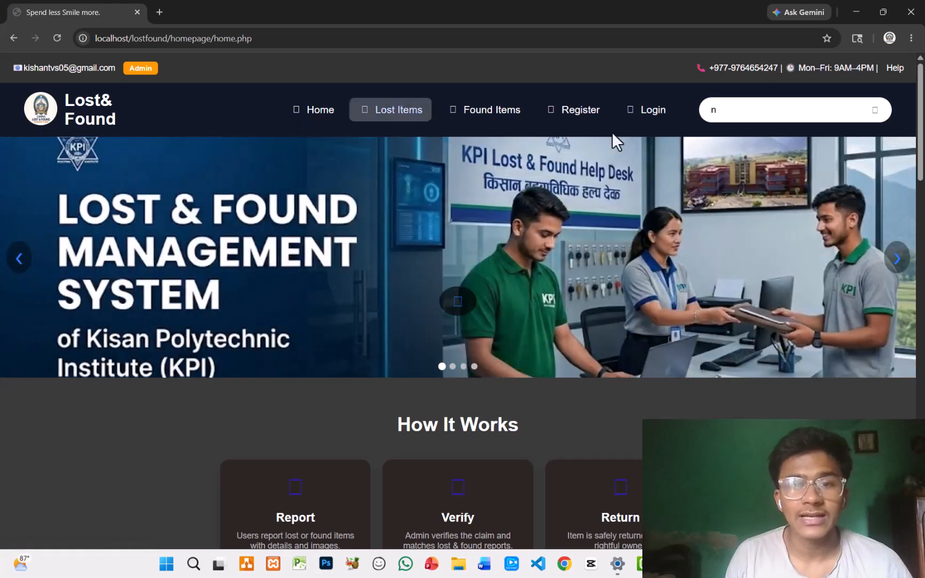
scroll(431, 344, "down", 15)
right_click(431, 344)
left_click(380, 450)
scroll(374, 447, "down", 2)
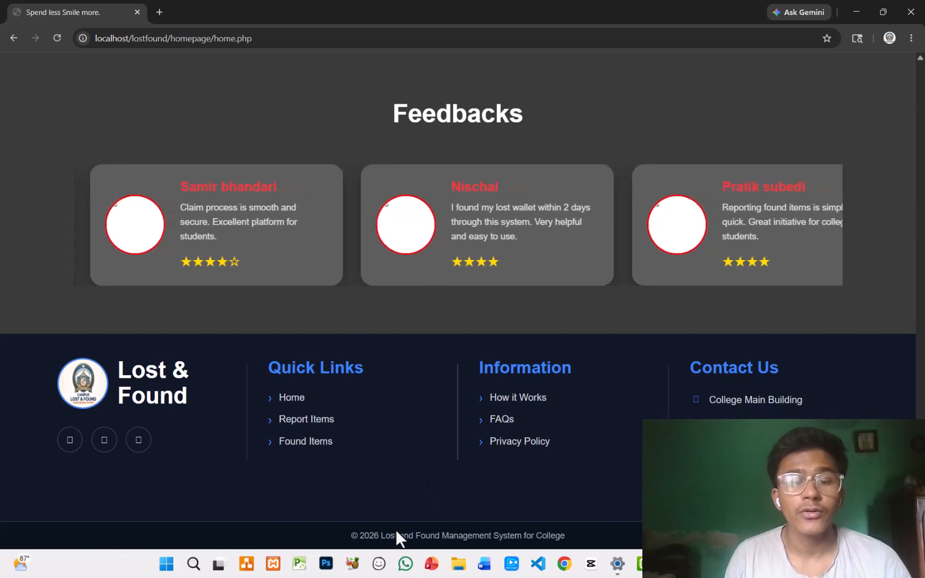
left_click_drag(360, 536, 579, 534)
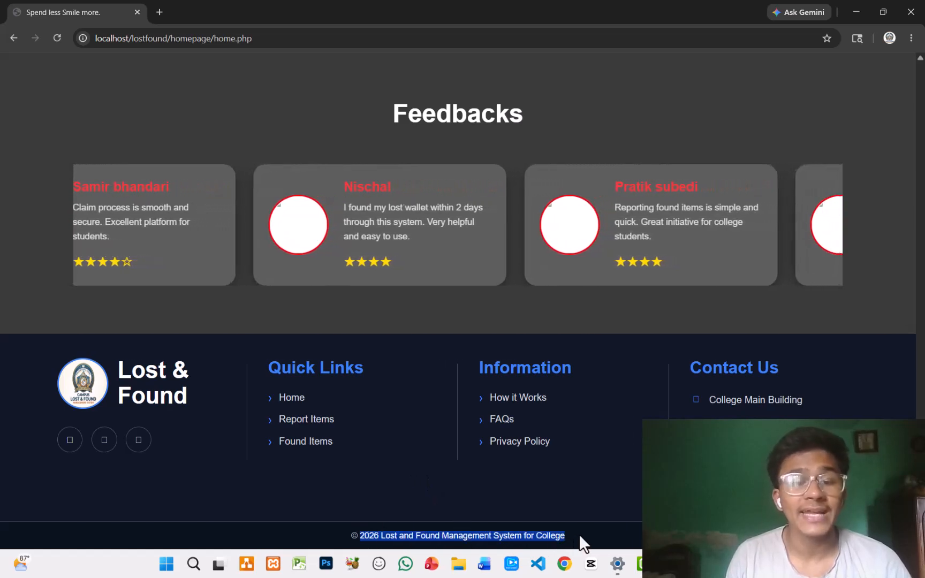
left_click(571, 494)
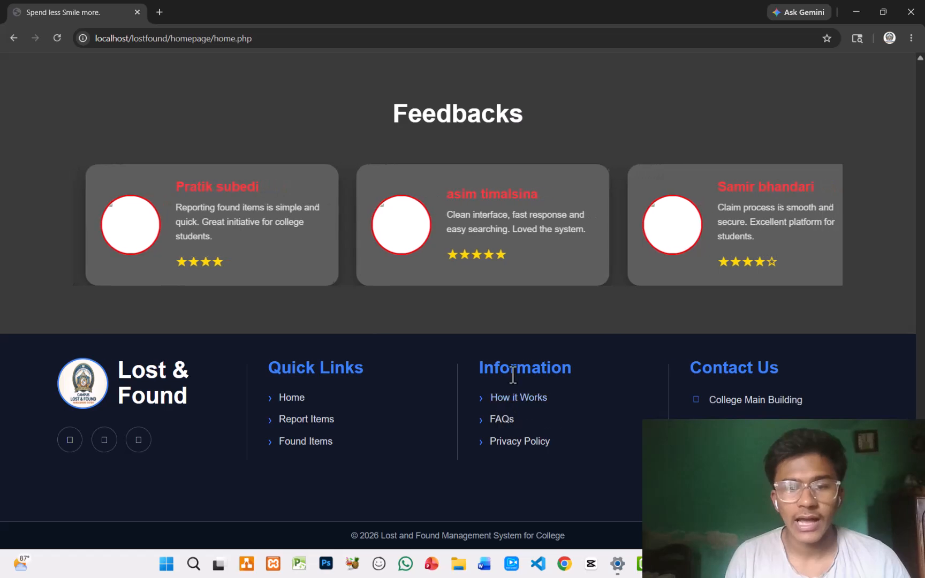
- Open the Privacy Policy page from the footer, look through it and return to the home page
left_click(511, 447)
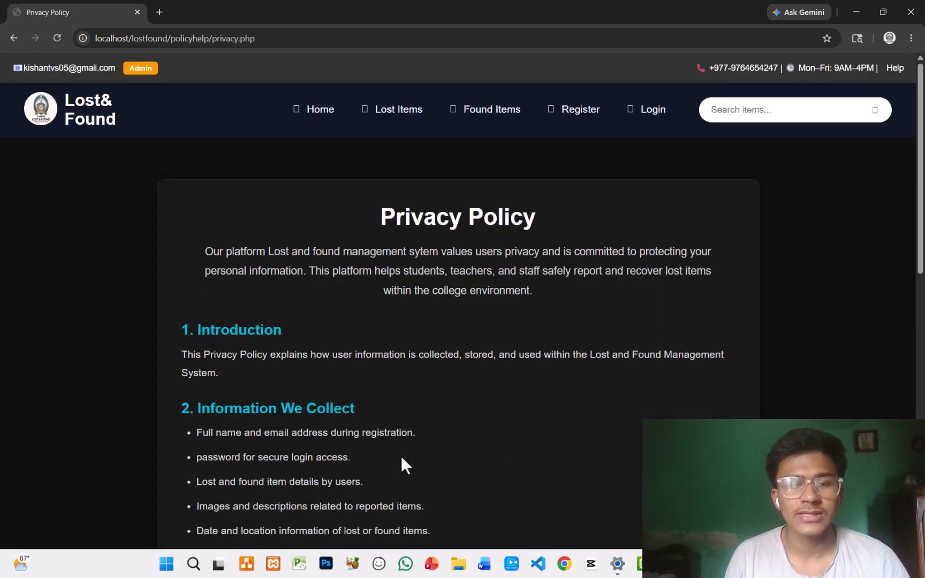
scroll(400, 434, "down", 10)
scroll(397, 416, "up", 10)
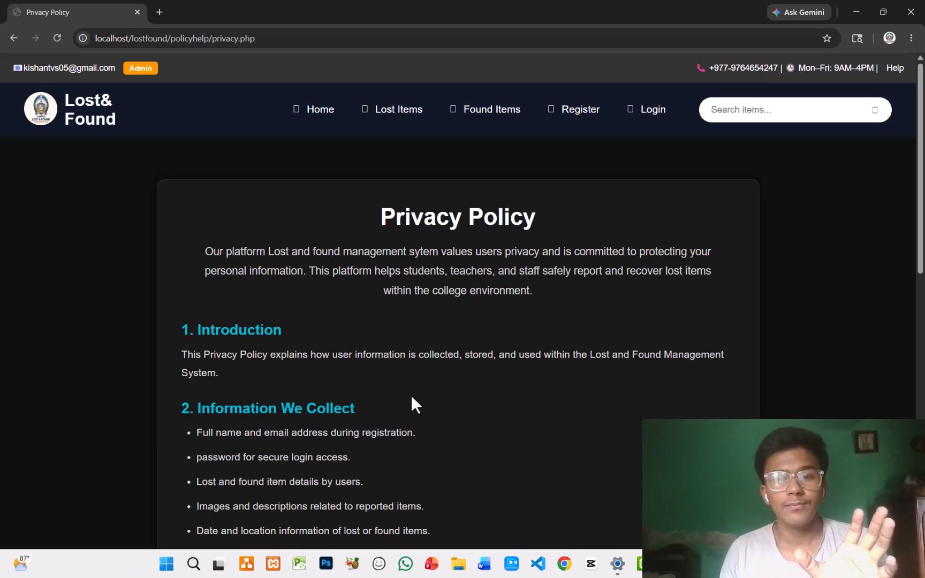
left_click(331, 117)
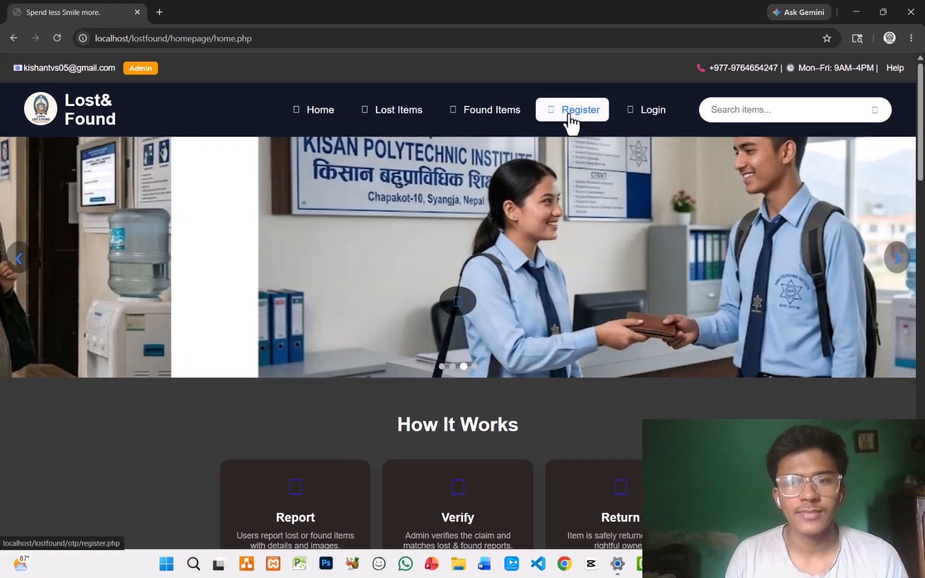
- Open the Register page, look through its account creation form and return to the home page
left_click(567, 115)
scroll(475, 190, "down", 5)
scroll(475, 190, "up", 5)
scroll(474, 190, "down", 1)
scroll(475, 192, "down", 8)
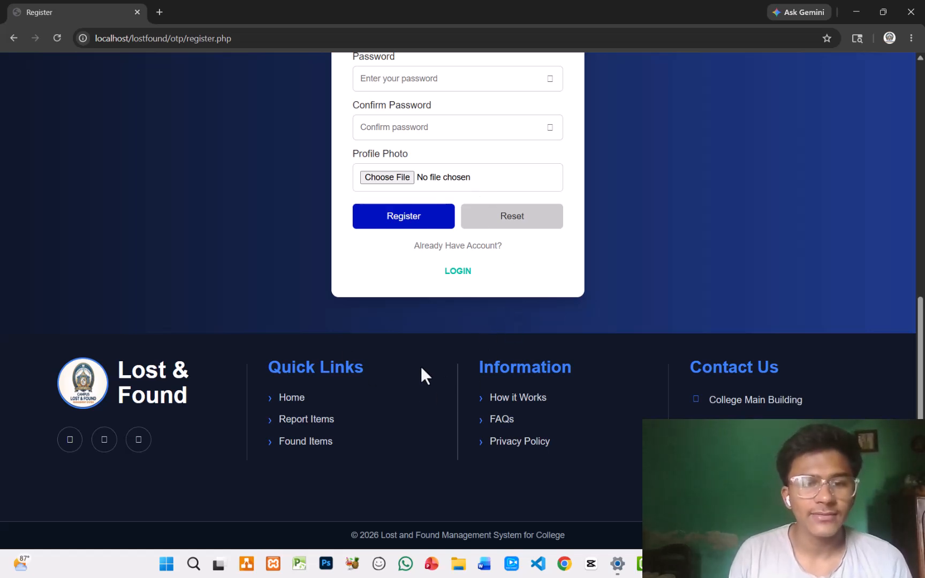
scroll(421, 366, "up", 10)
left_click(304, 119)
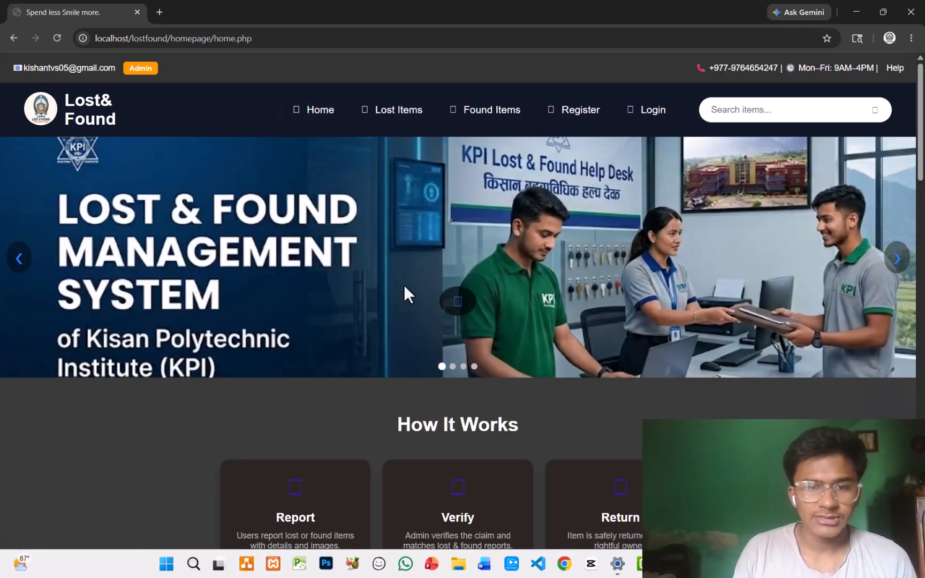
- Look over the home page's item listings, and reopen the Register page to examine its form fields
scroll(443, 236, "down", 20)
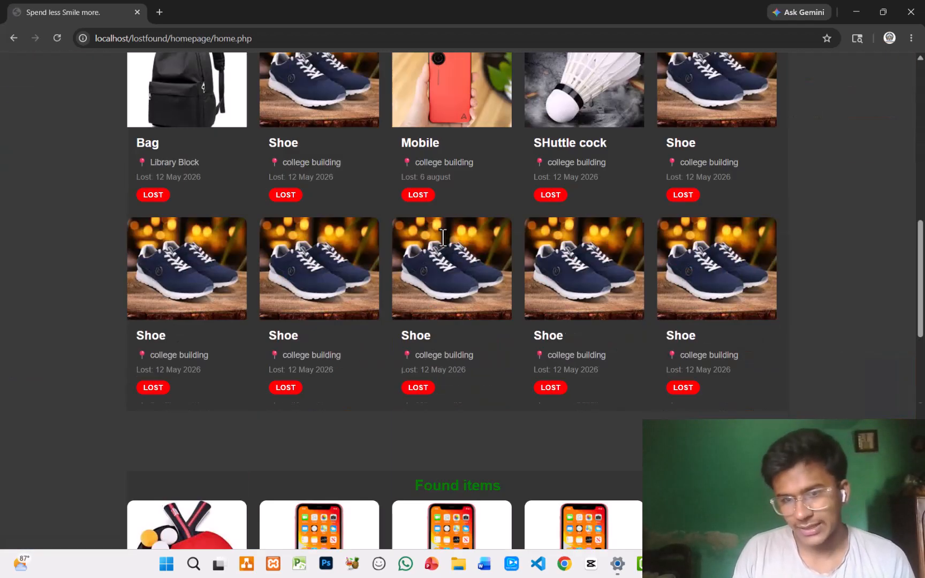
scroll(441, 239, "up", 20)
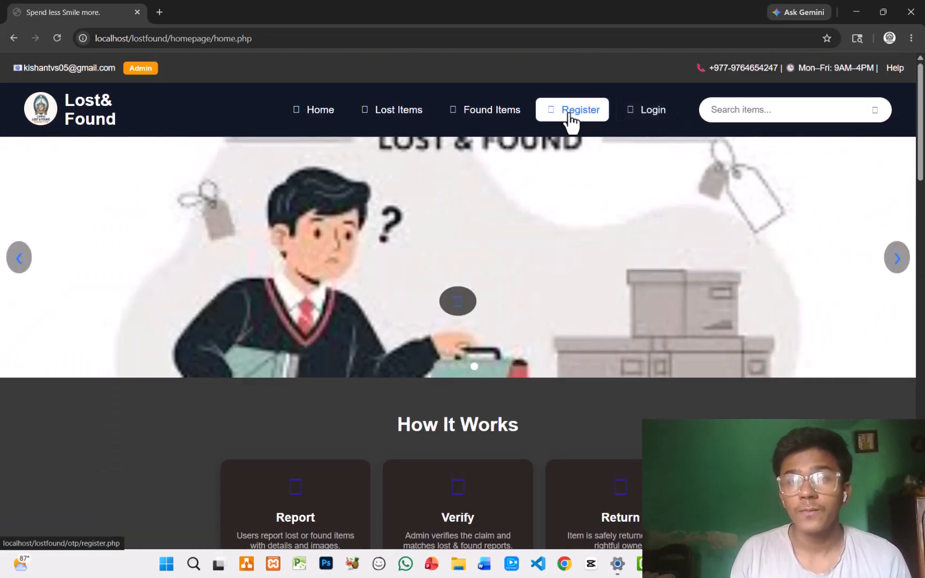
left_click(571, 115)
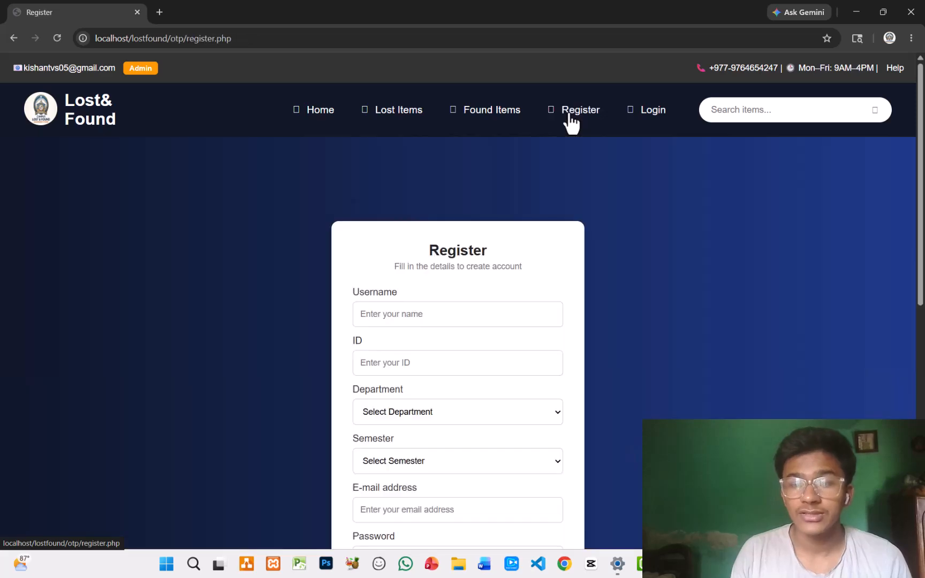
scroll(574, 240, "down", 6)
scroll(578, 238, "down", 3)
scroll(579, 237, "up", 9)
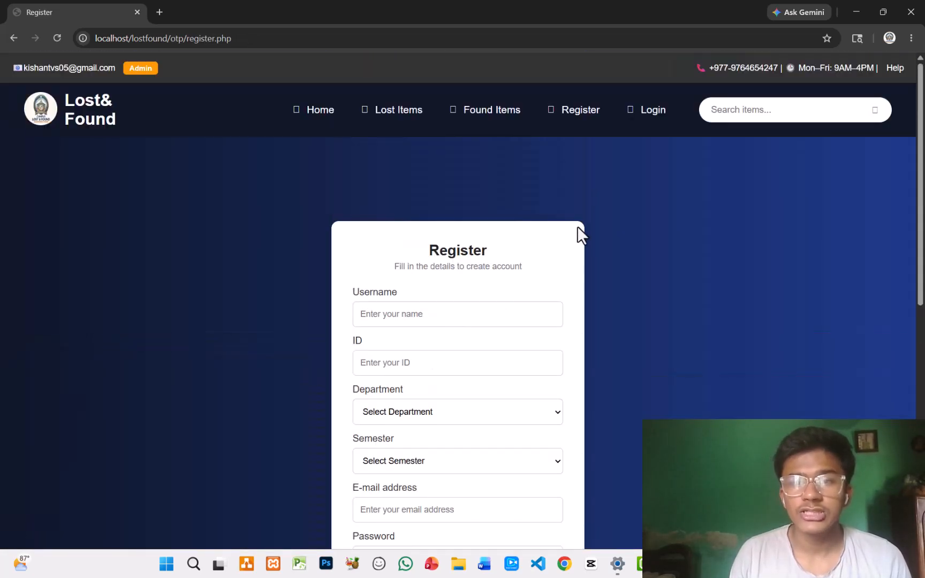
- View the user login page and open the admin login page
left_click(654, 114)
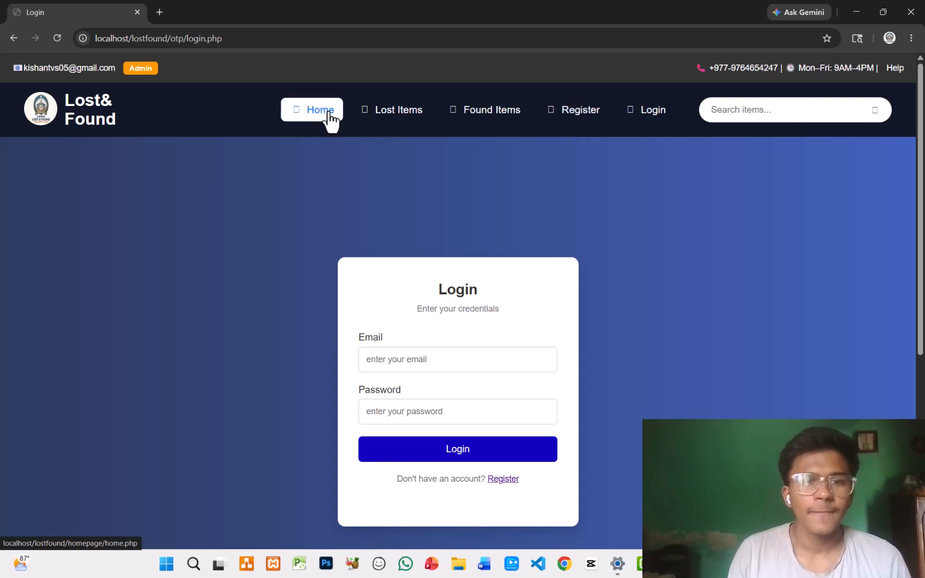
left_click(144, 69)
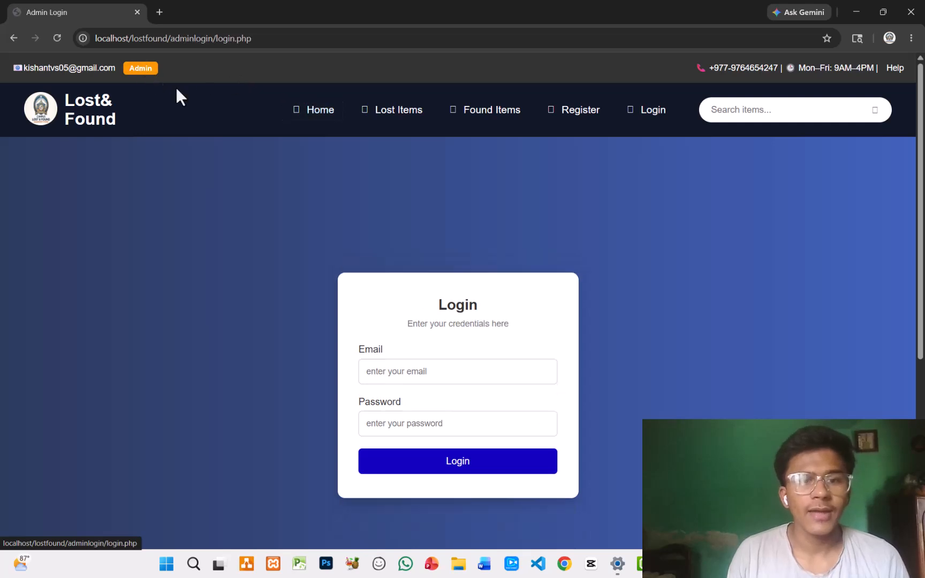
- Try to log in as admin with the saved e-mail address and the account password, and dismiss the alert
left_click(453, 371)
left_click(469, 402)
left_click(459, 422)
key("Caps_Lock")
key("Caps_Lock")
type("•••••••")
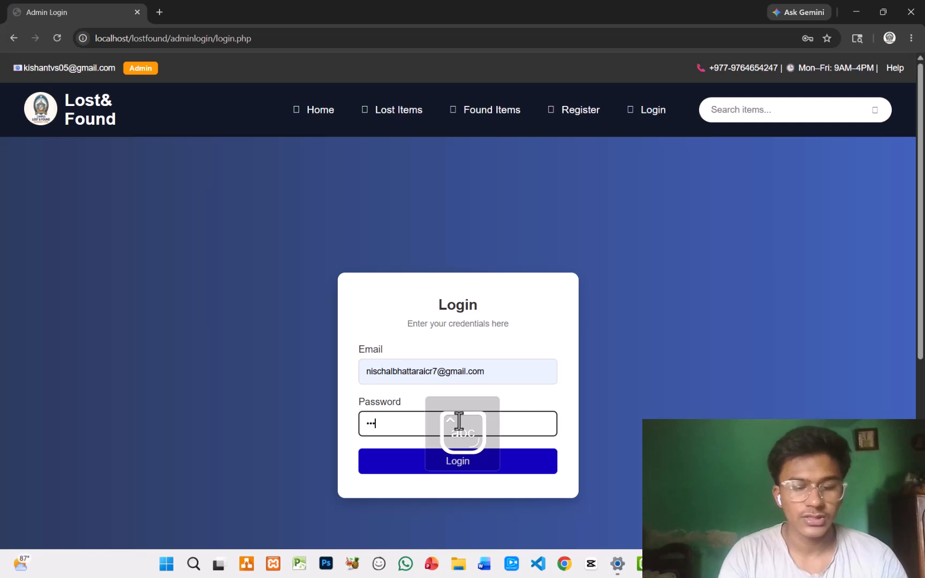
type("••")
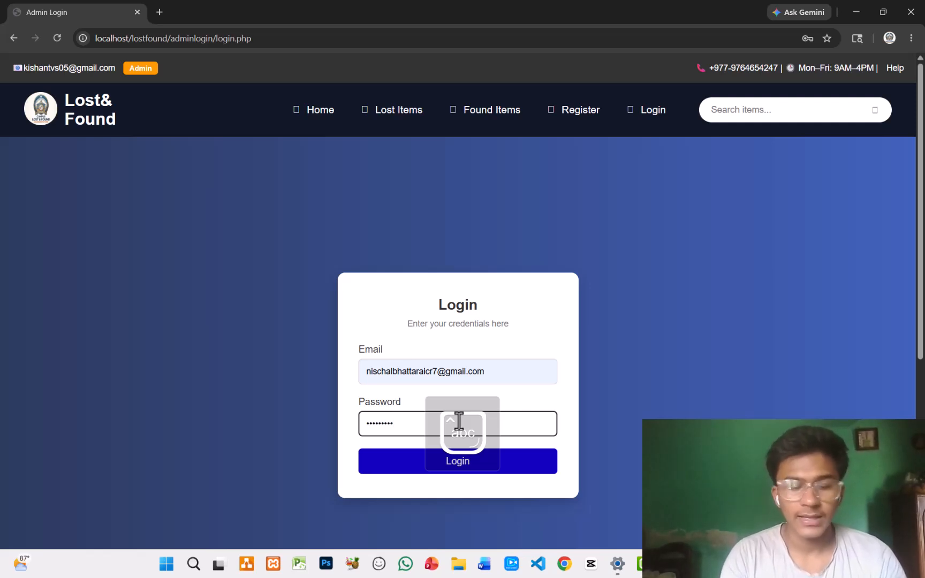
type("•")
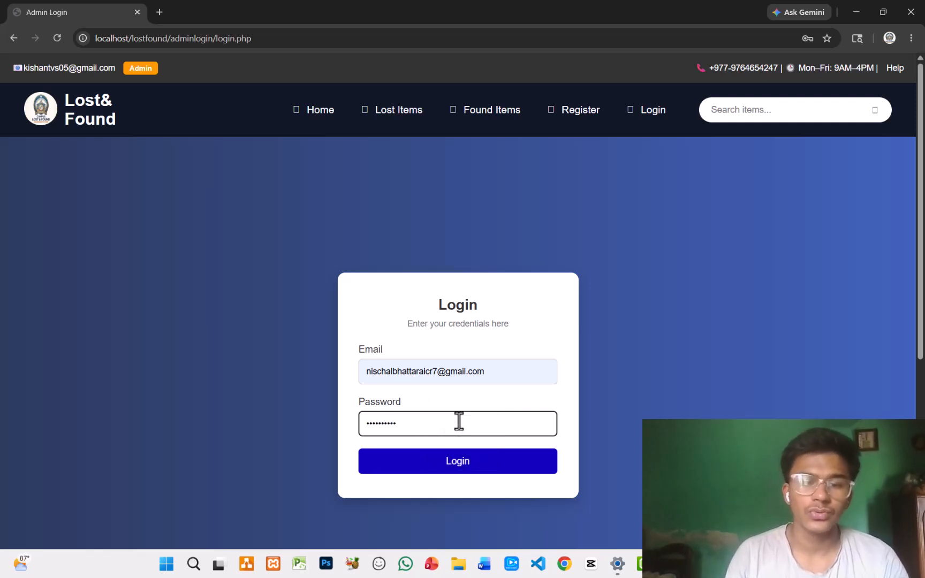
left_click(472, 478)
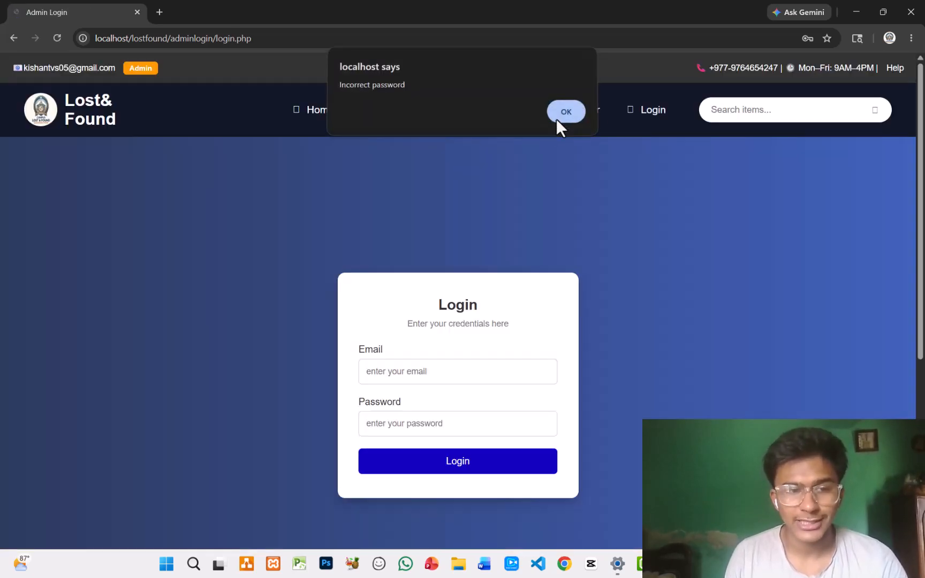
left_click(558, 120)
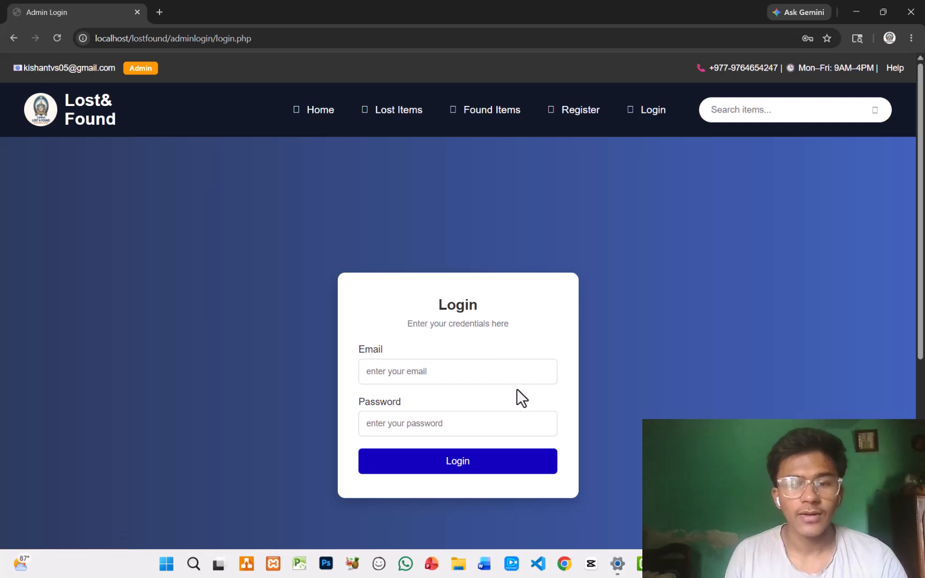
- Retry the admin login by filling in the saved e-mail and re-entering the account password, and dismiss the alert
left_click(469, 370)
left_click(490, 399)
left_click(473, 423)
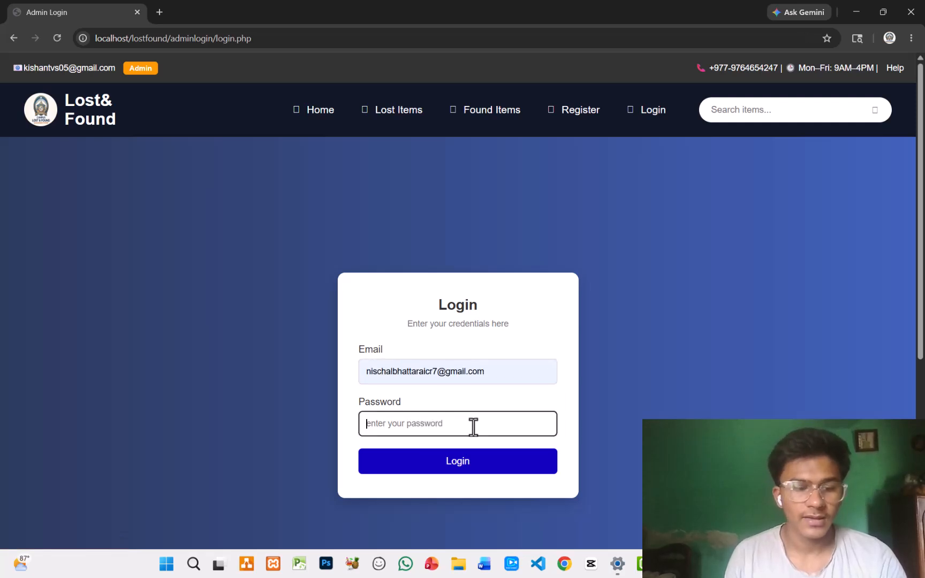
key("Caps_Lock")
type("•")
key("Caps_Lock")
type("••••••")
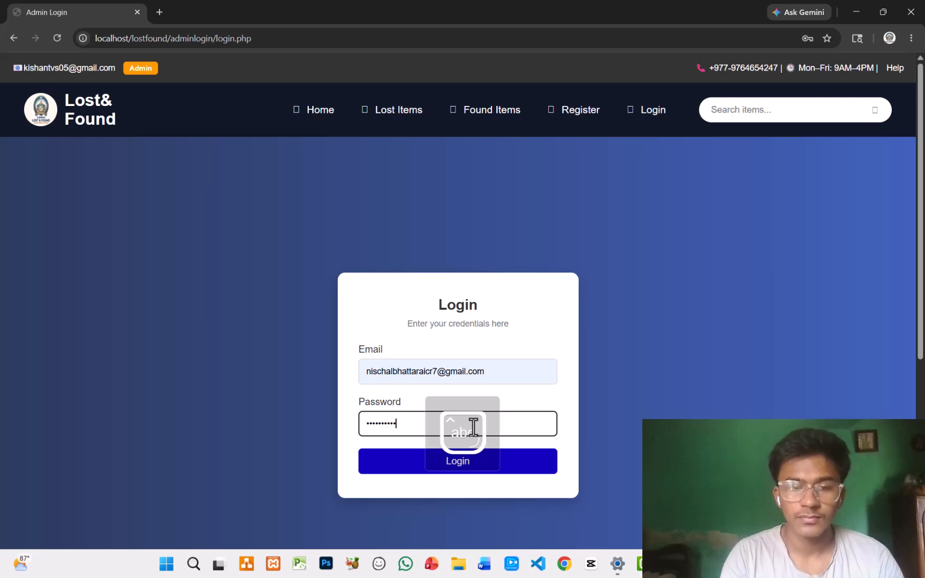
key("Return")
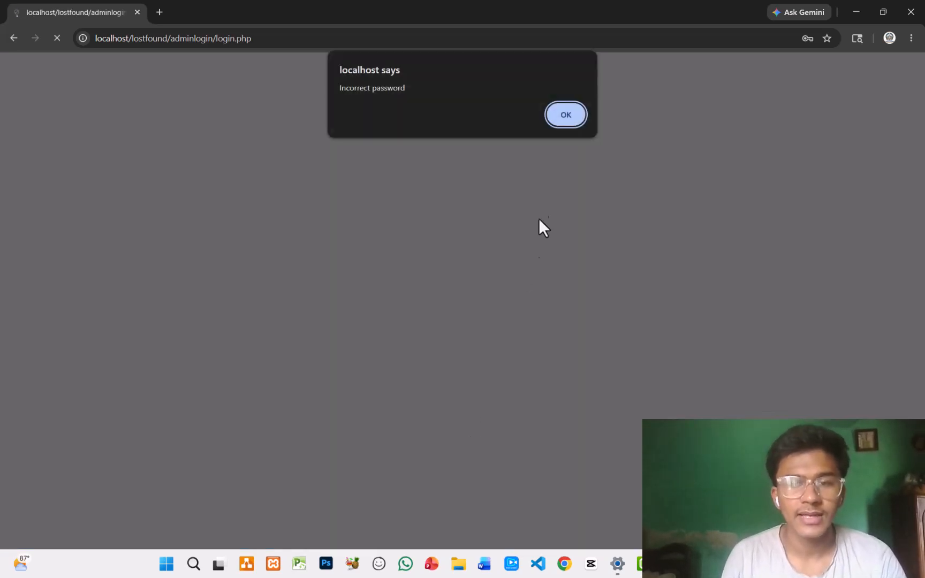
left_click(569, 121)
- Log in to the admin panel with the saved e-mail address and the account password
left_click(465, 421)
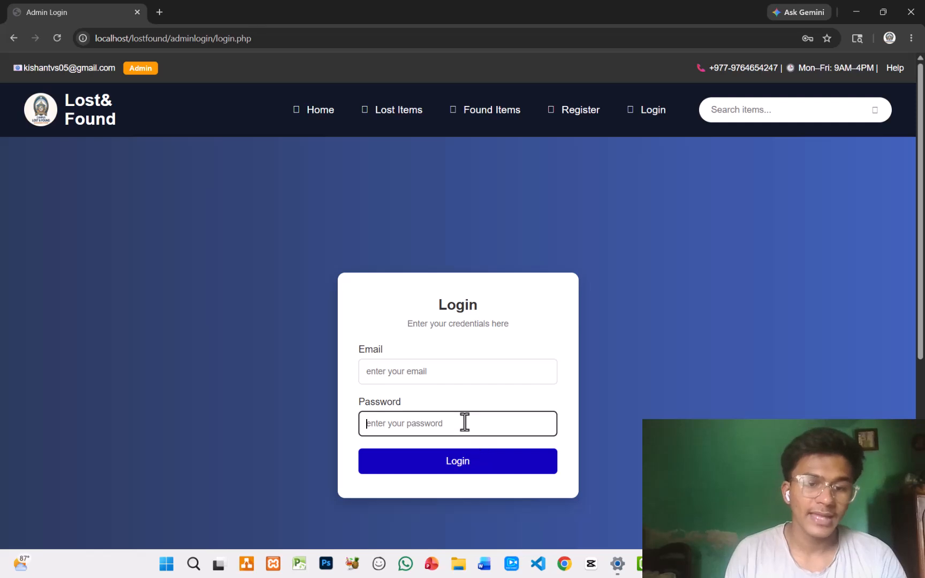
left_click(454, 360)
left_click(492, 407)
left_click(465, 427)
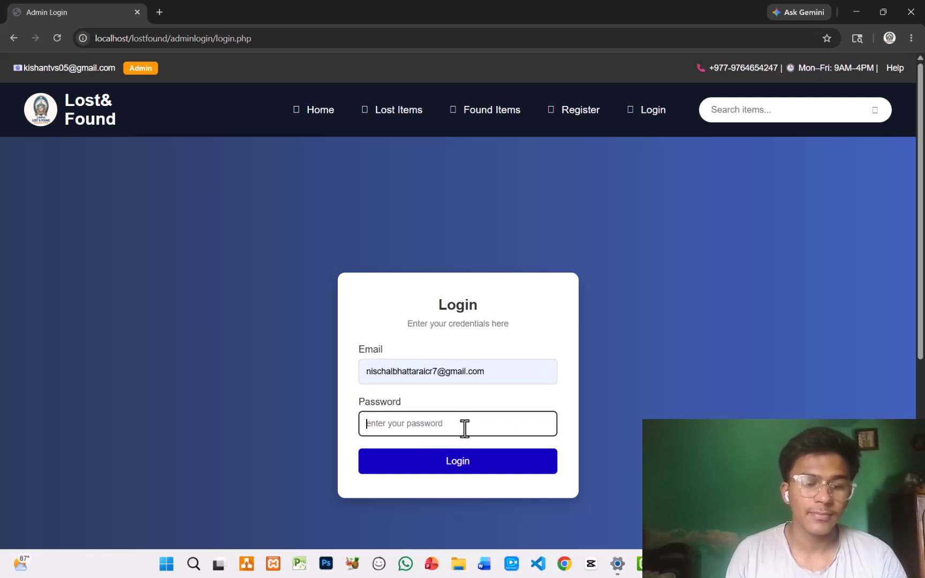
key("Caps_Lock")
type("*****")
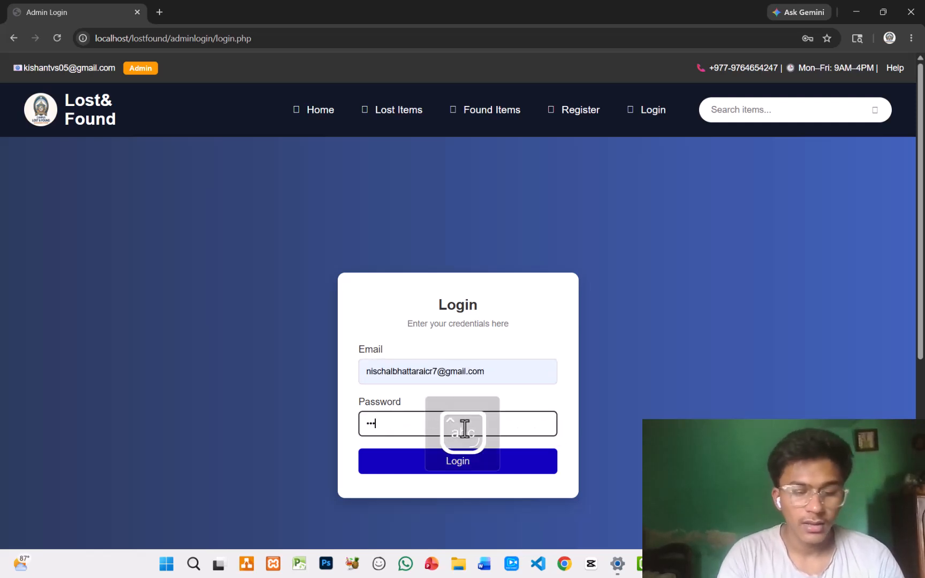
type("*****")
key("Return")
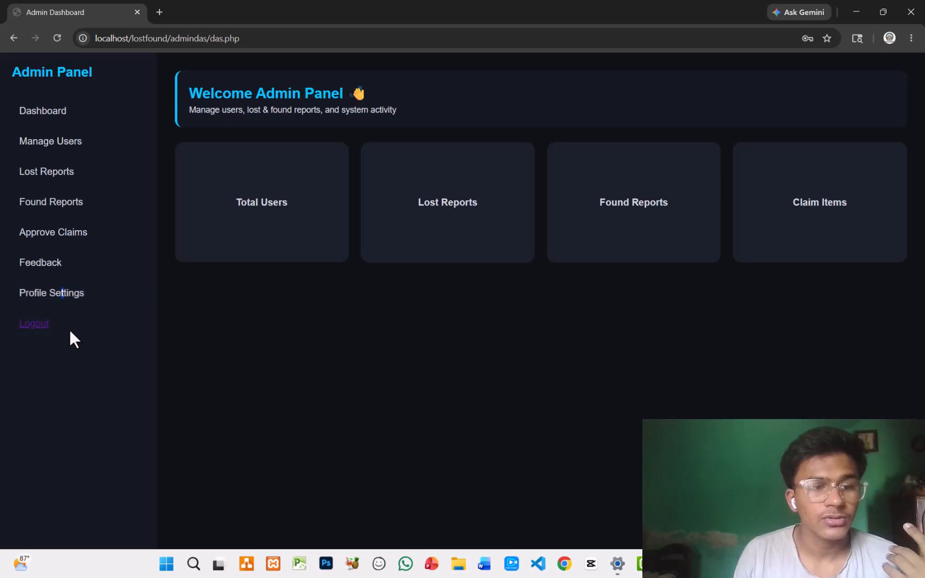
- Log out of the admin panel, confirming the logout, and open the user login page
left_click(109, 329)
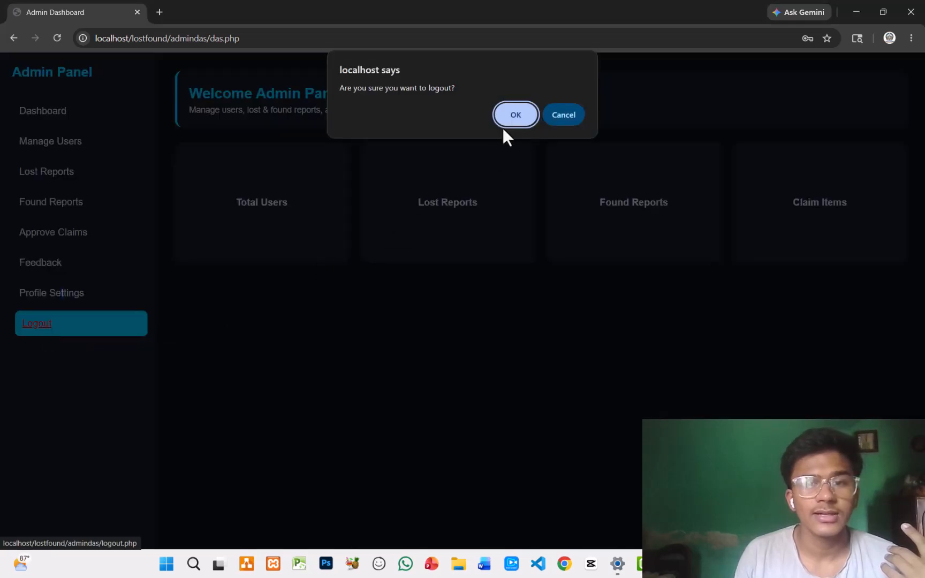
left_click(501, 115)
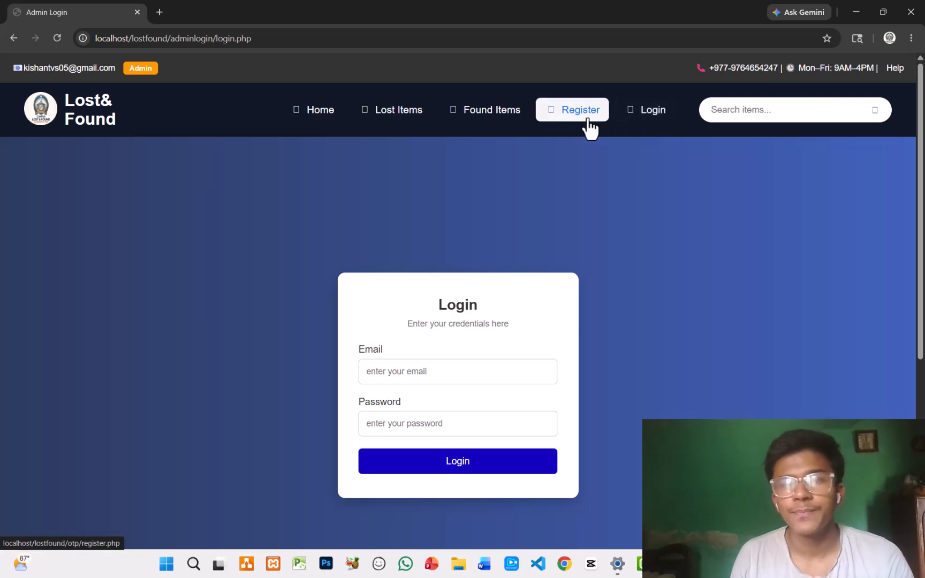
left_click(628, 118)
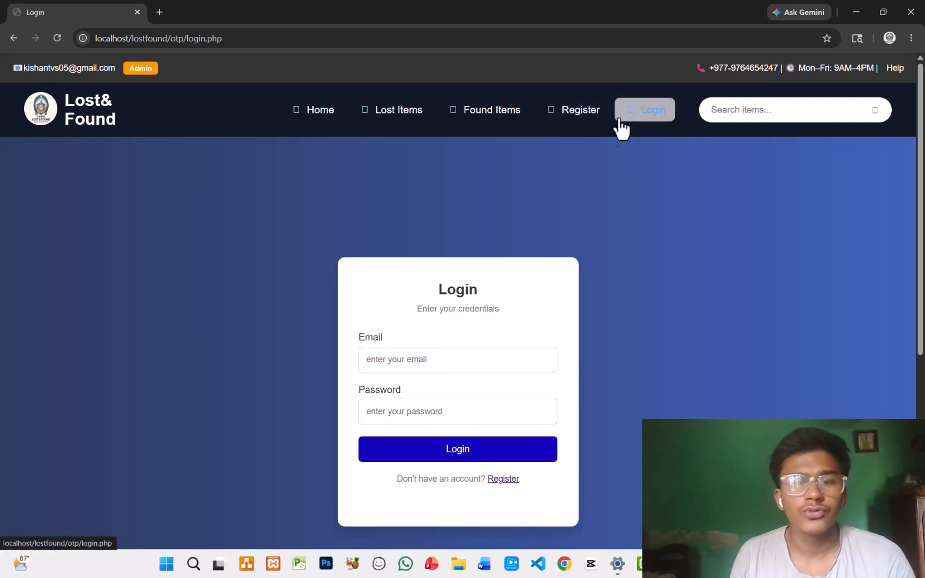
- Log in to the user dashboard with the saved e-mail address and the account password
left_click(458, 367)
left_click(467, 392)
left_click(453, 419)
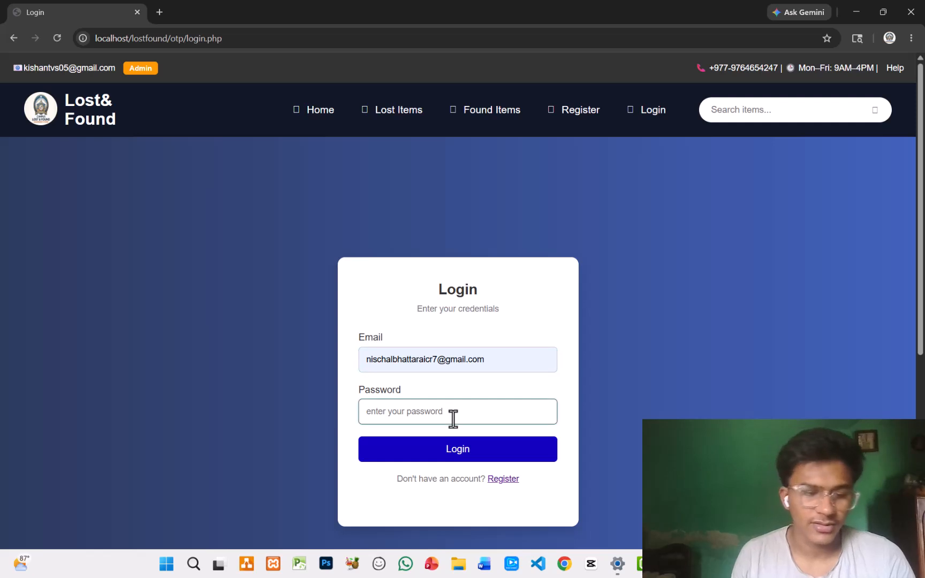
type("•")
key("Caps_Lock")
type("•••••••")
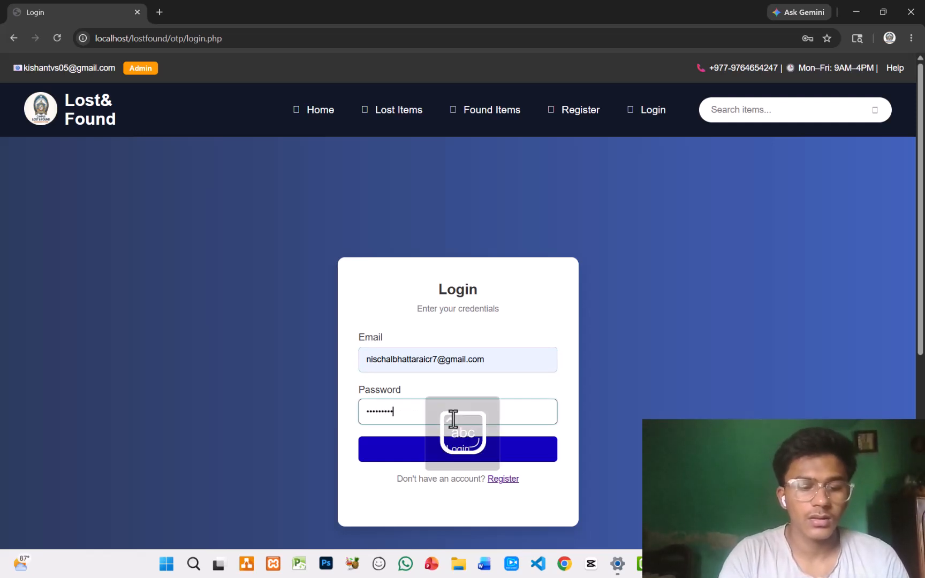
type("••")
key("Return")
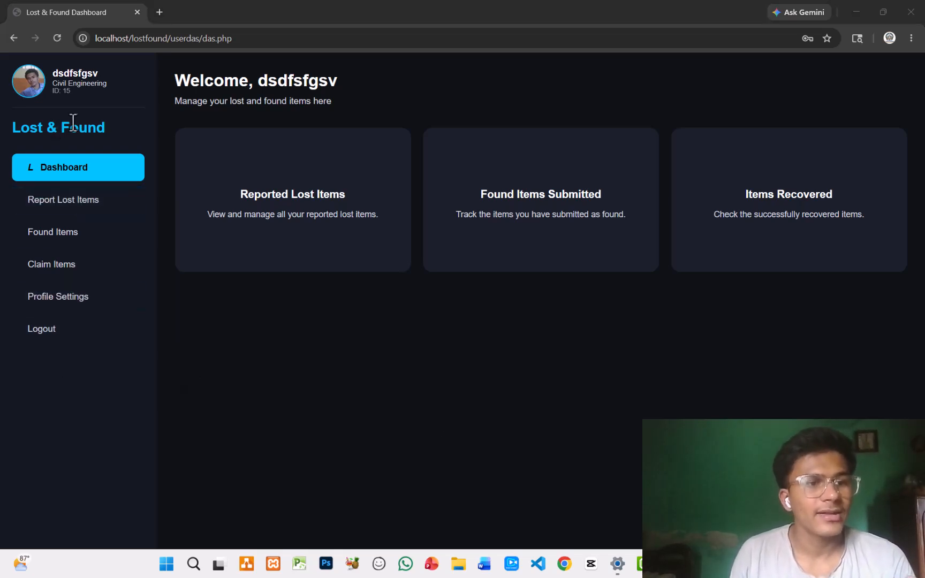
- Open the user's profile settings and choose a JPG image from the Pictures folder as the new profile photo
left_click(28, 78)
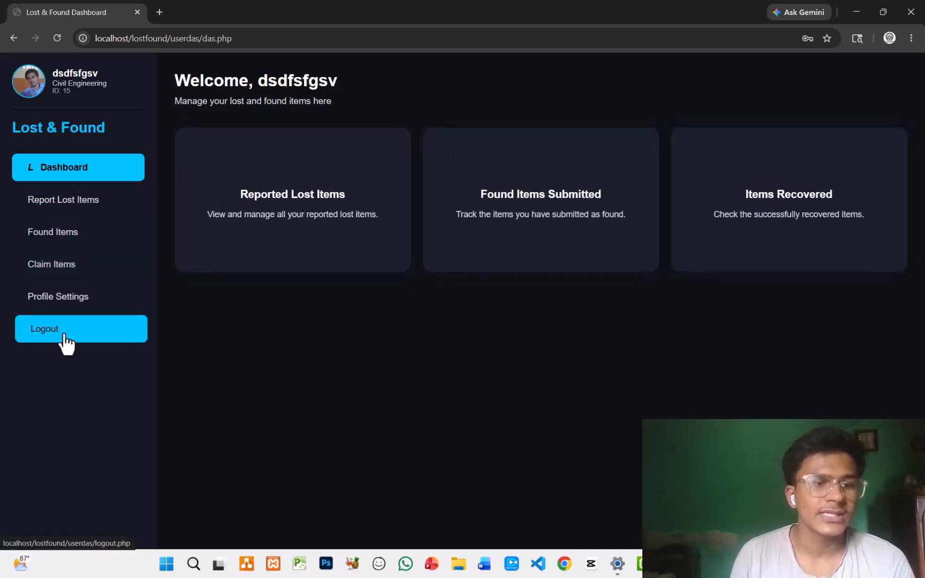
left_click(69, 297)
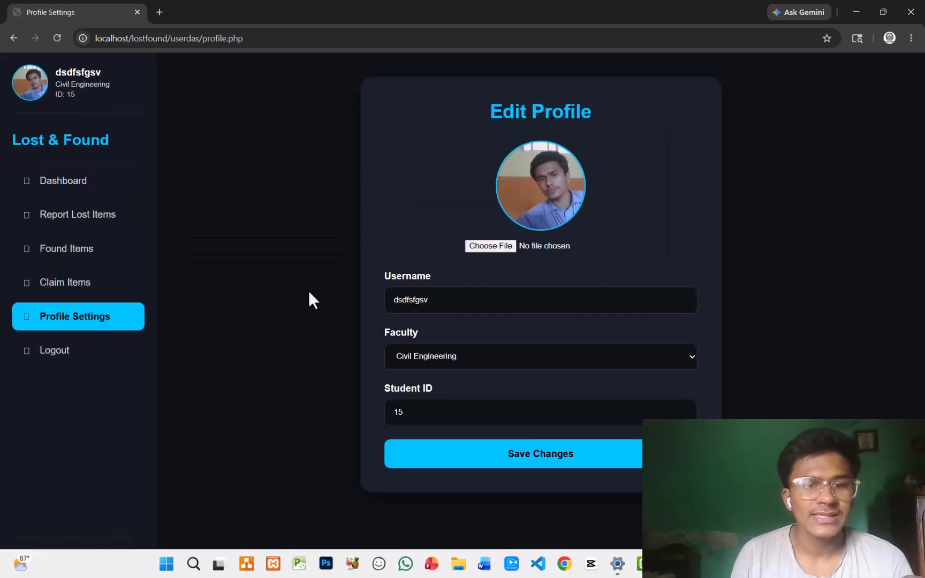
left_click(508, 245)
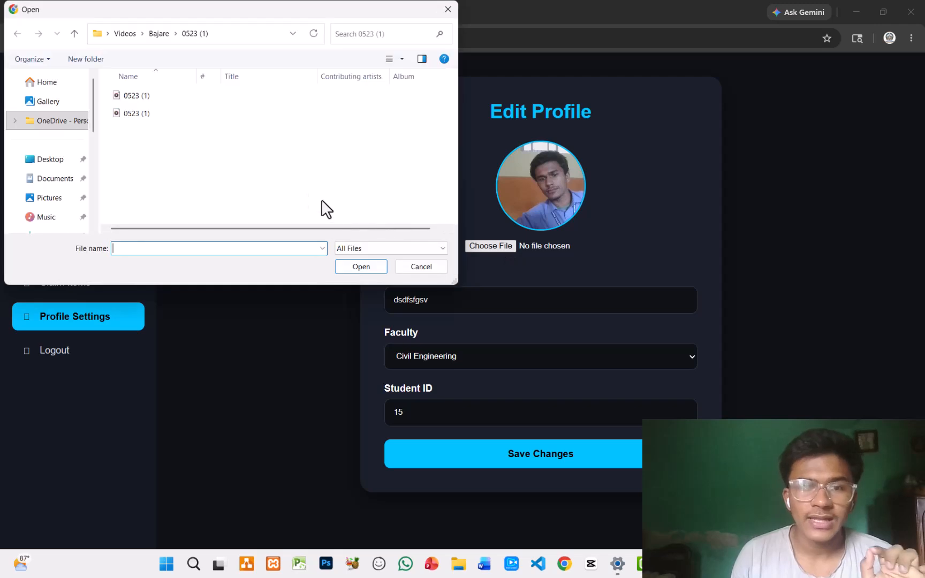
left_click(46, 217)
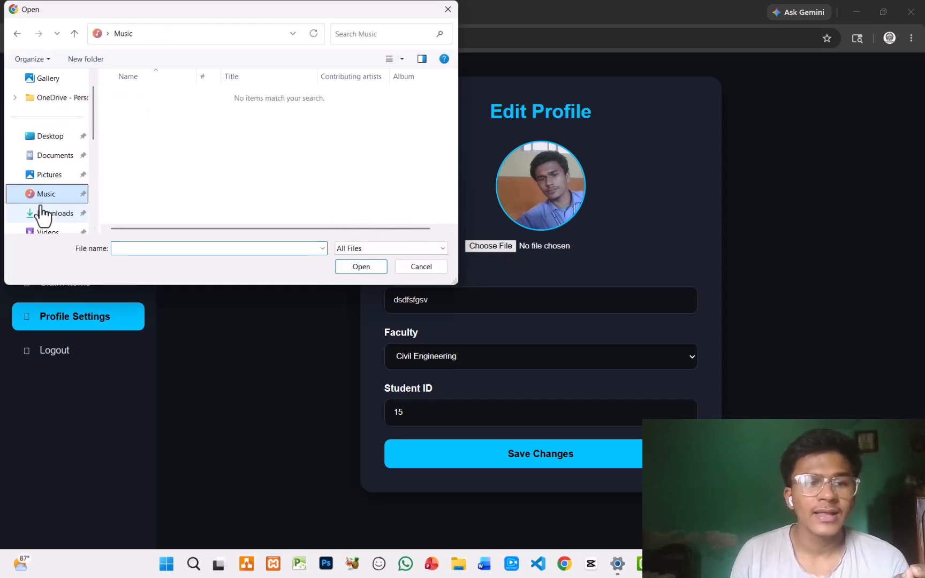
left_click(49, 175)
left_click(292, 134)
left_click(358, 266)
- Set the faculty to Plant Engineering, enter a new student ID, and save the profile changes
left_click(542, 356)
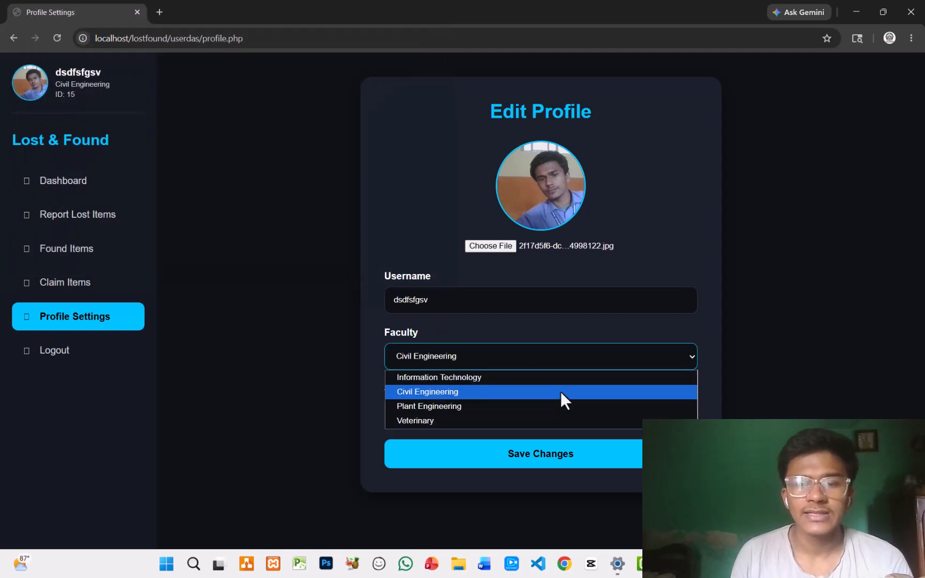
left_click(573, 413)
left_click(573, 413)
left_click_drag(543, 413, 366, 413)
type("23")
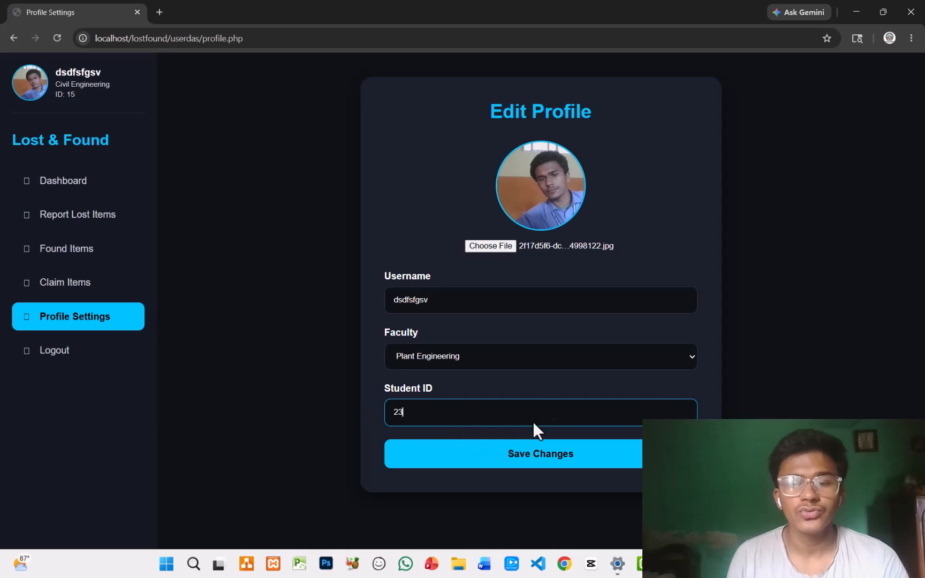
left_click(639, 453)
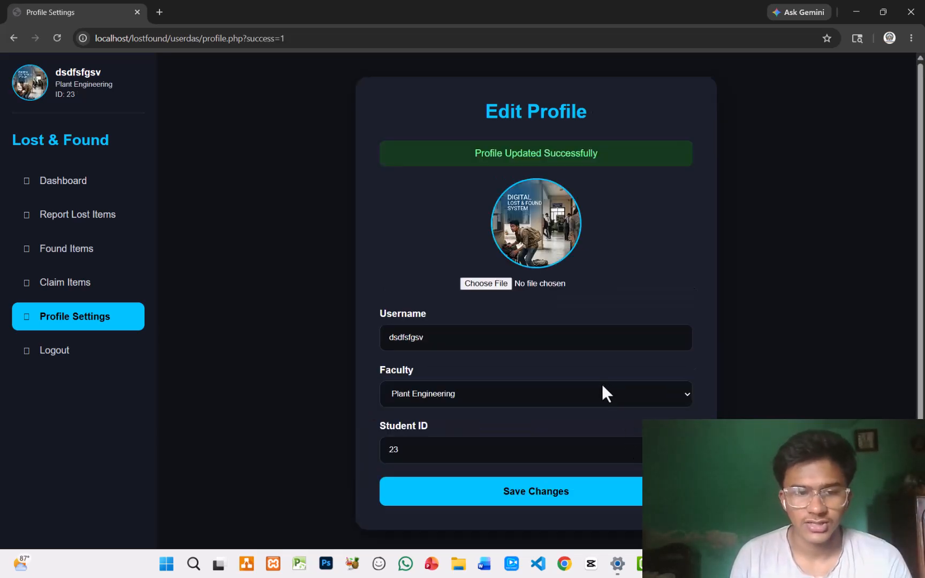
- Log out of the user account, confirming the logout, and go to the site's home page
left_click(86, 360)
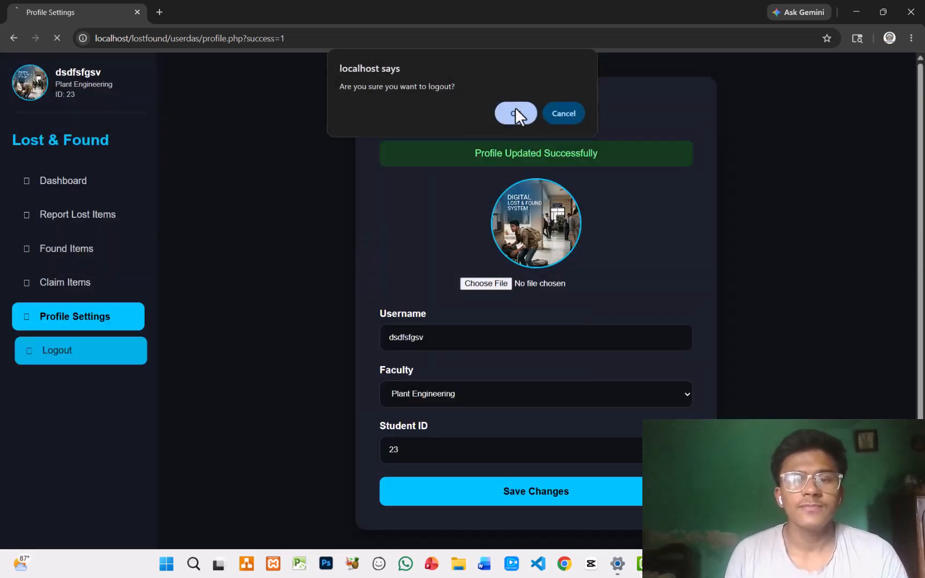
left_click(516, 110)
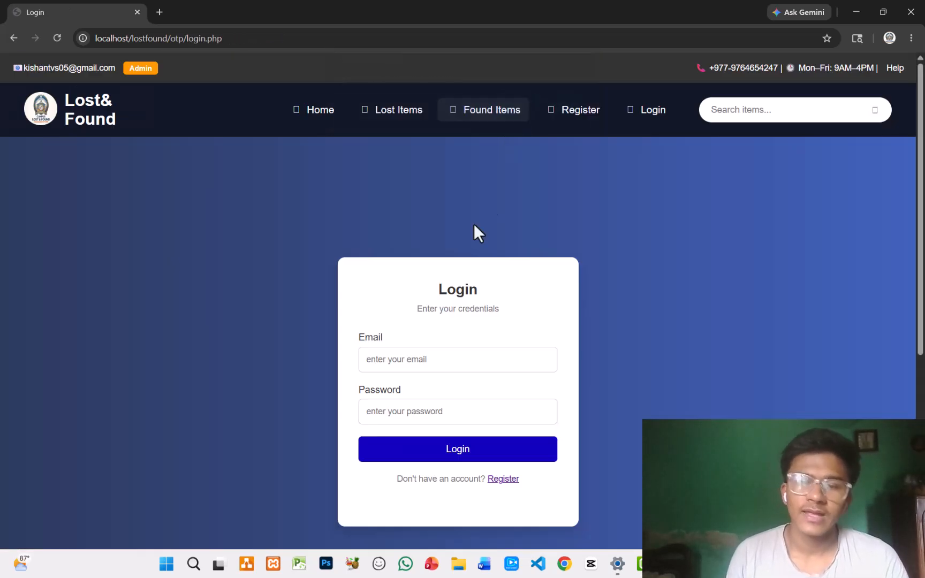
left_click(320, 113)
- Look over the home page's lost item listings and open the details of the bag lost at Library Block
scroll(292, 238, "down", 10)
scroll(292, 238, "up", 1)
scroll(293, 247, "up", 15)
scroll(292, 245, "down", 5)
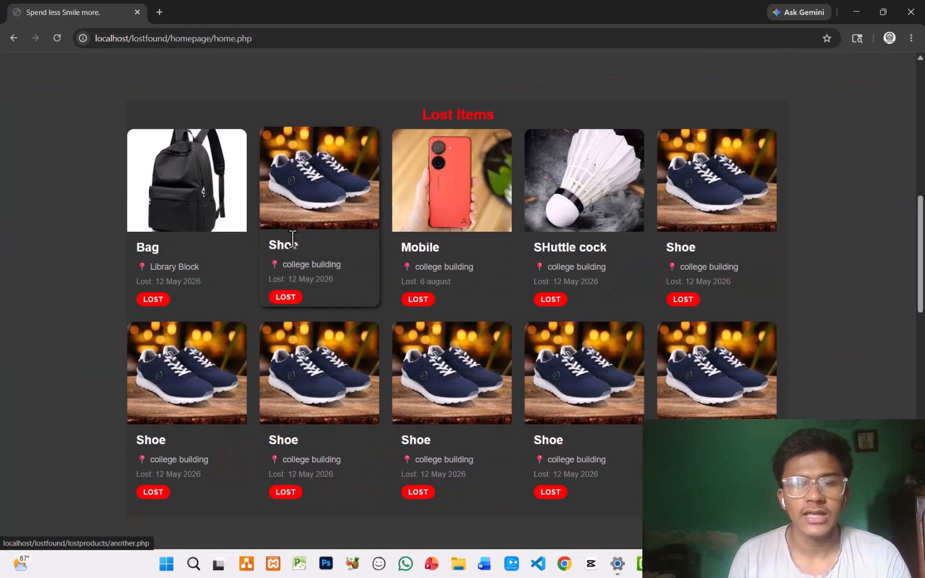
left_click(192, 230)
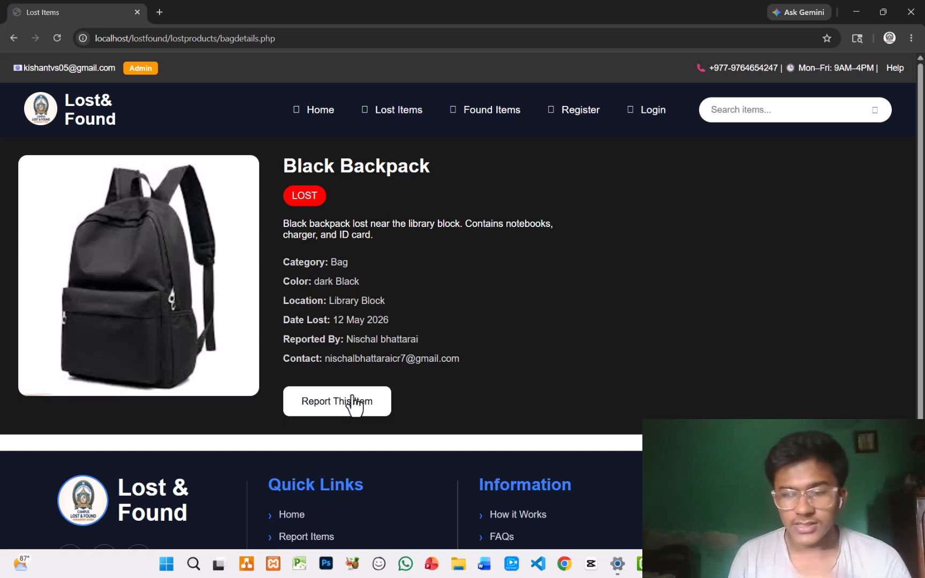
- Return to the home page and look through its sections down to the feedbacks and footer
left_click(326, 110)
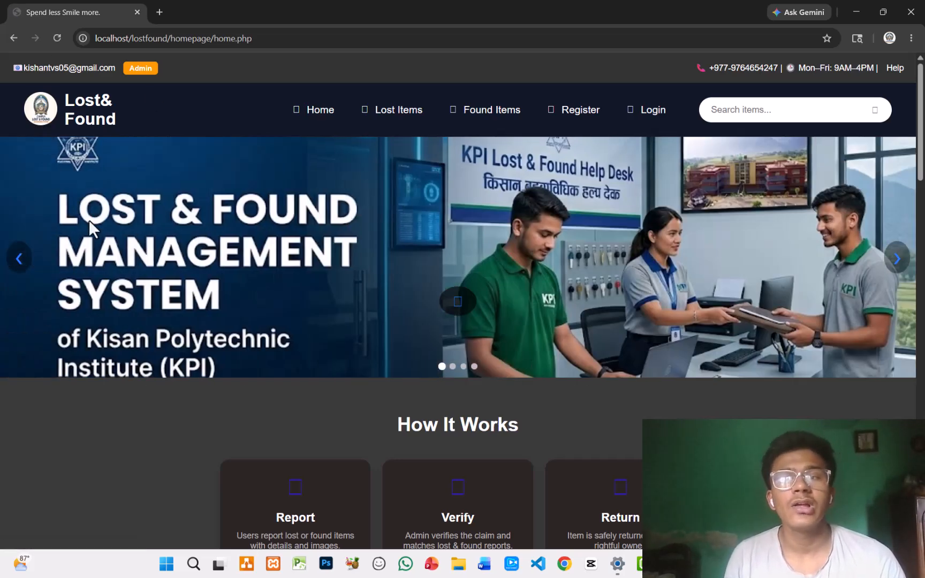
scroll(96, 230, "down", 5)
scroll(103, 239, "down", 15)
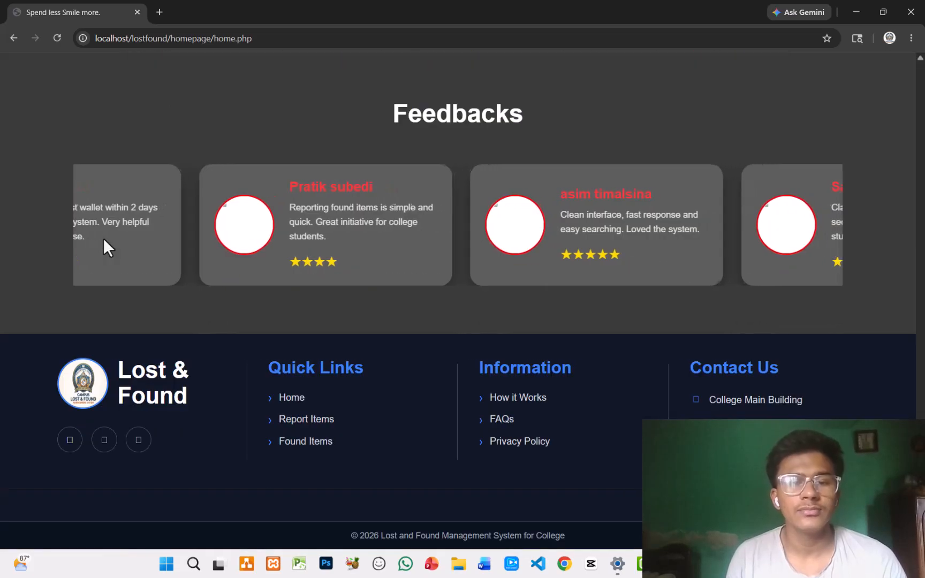
scroll(103, 239, "up", 20)
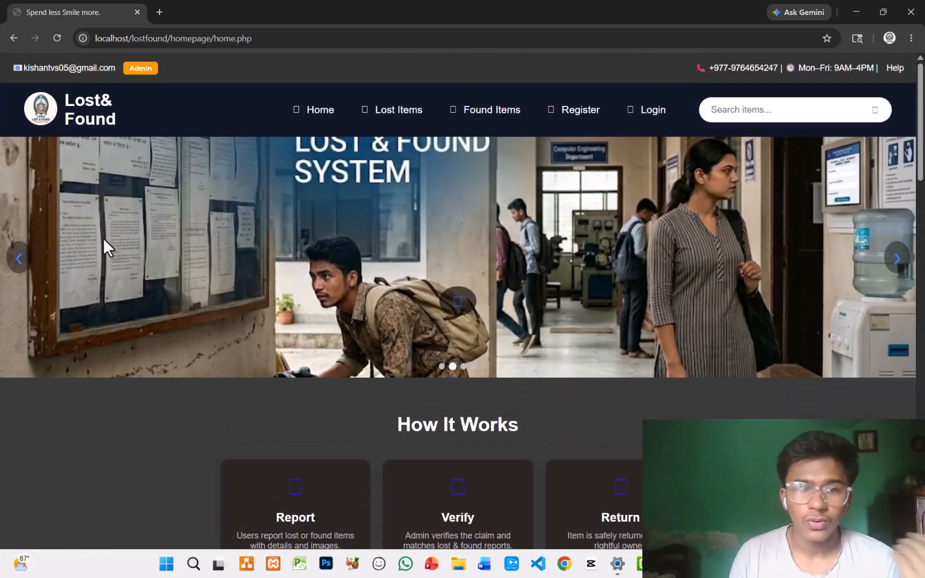